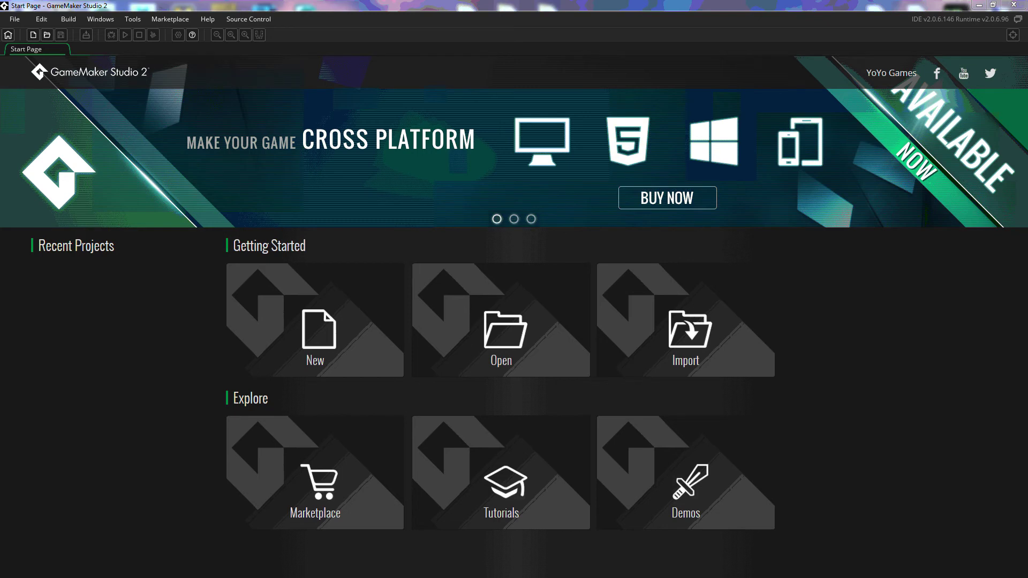
Open the YoYo Games Marketplace in its own tab and scroll through the storefront.
click(315, 482)
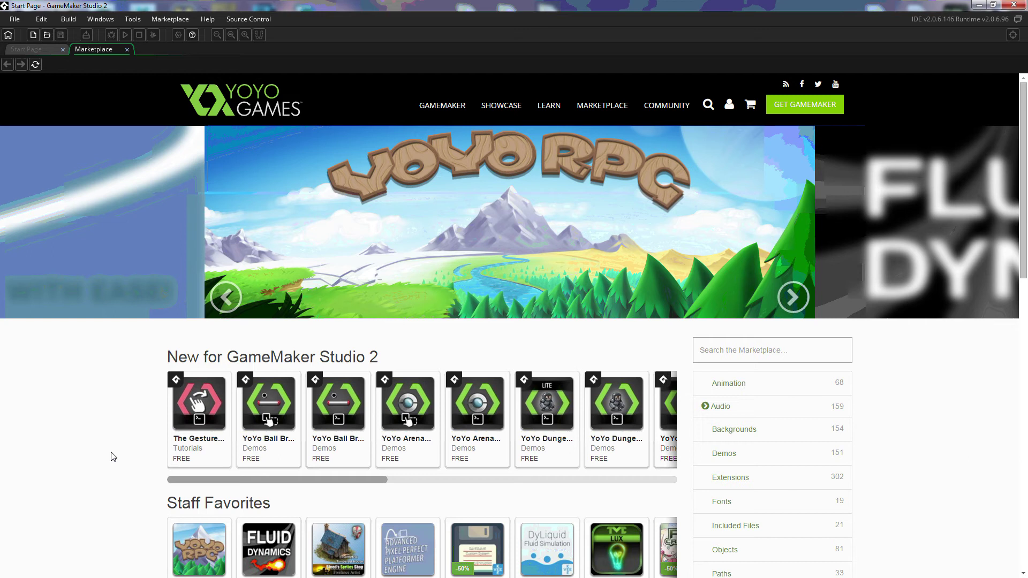
scroll(112, 453, down, 15)
scroll(104, 423, up, 15)
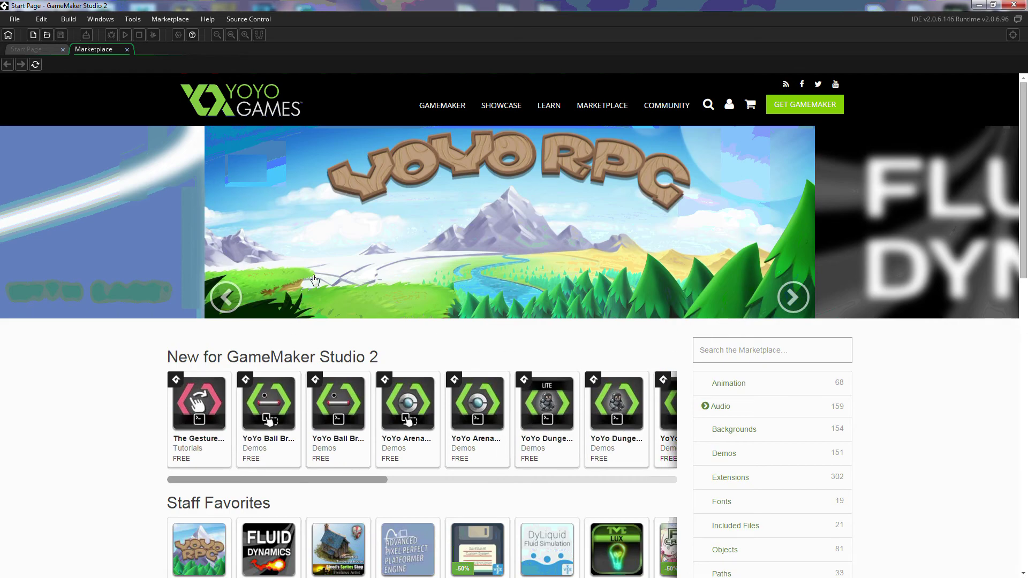
scroll(104, 504, down, 3)
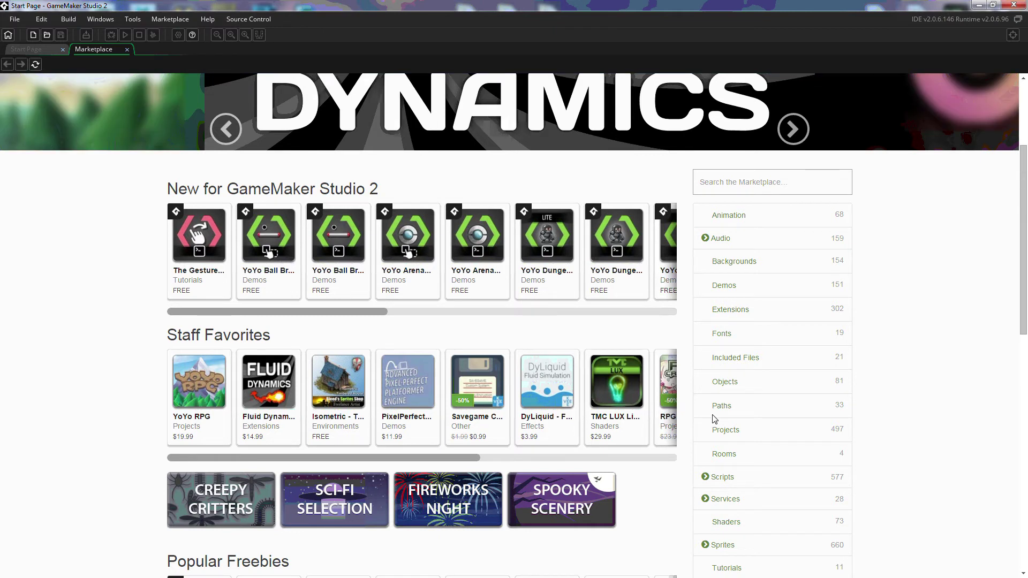
scroll(945, 429, down, 5)
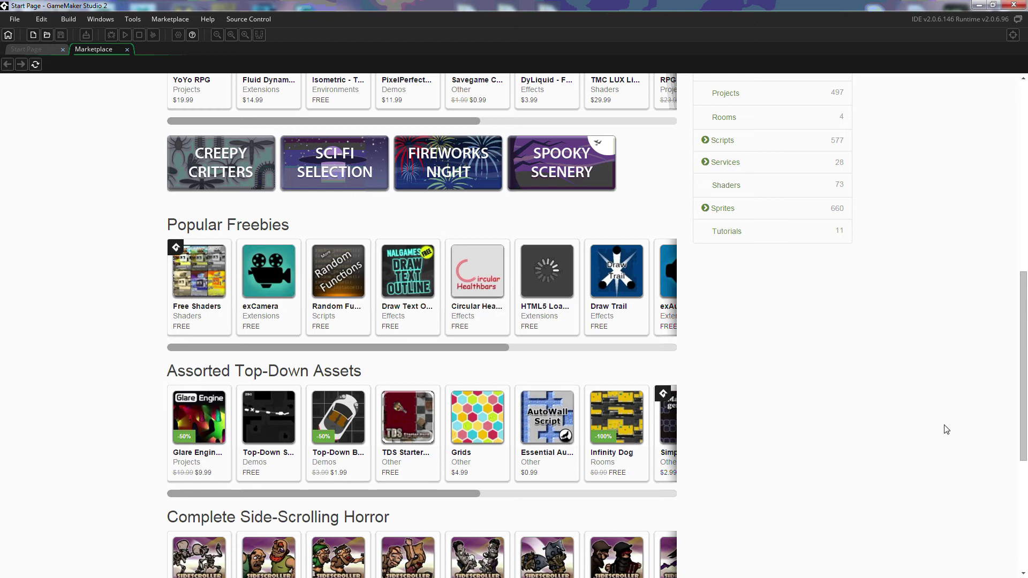
scroll(946, 429, up, 6)
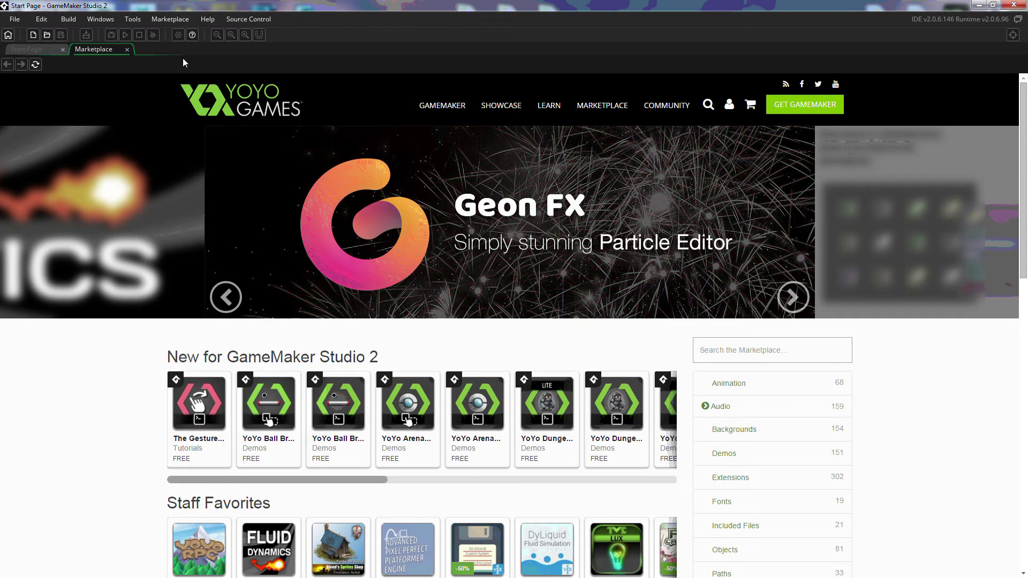
Show the Start Page Tutorials view and list the Marketplace's Tutorials category.
click(28, 48)
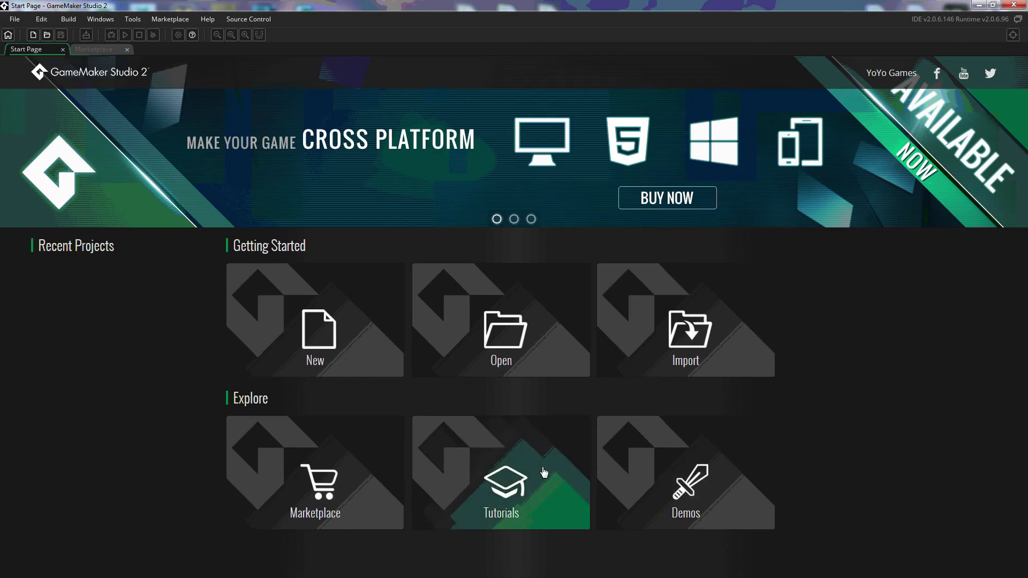
click(501, 479)
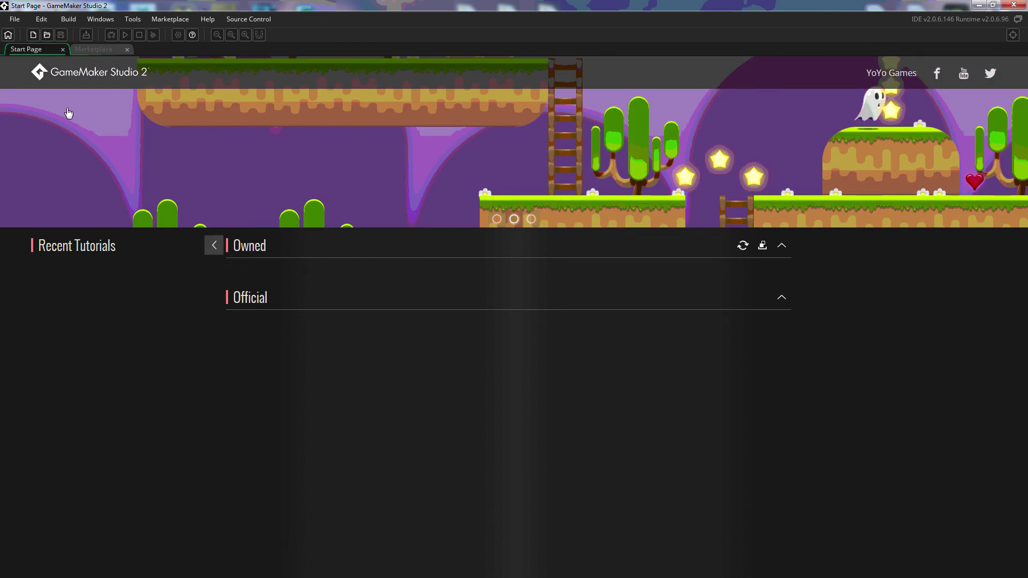
click(88, 49)
scroll(149, 459, down, 3)
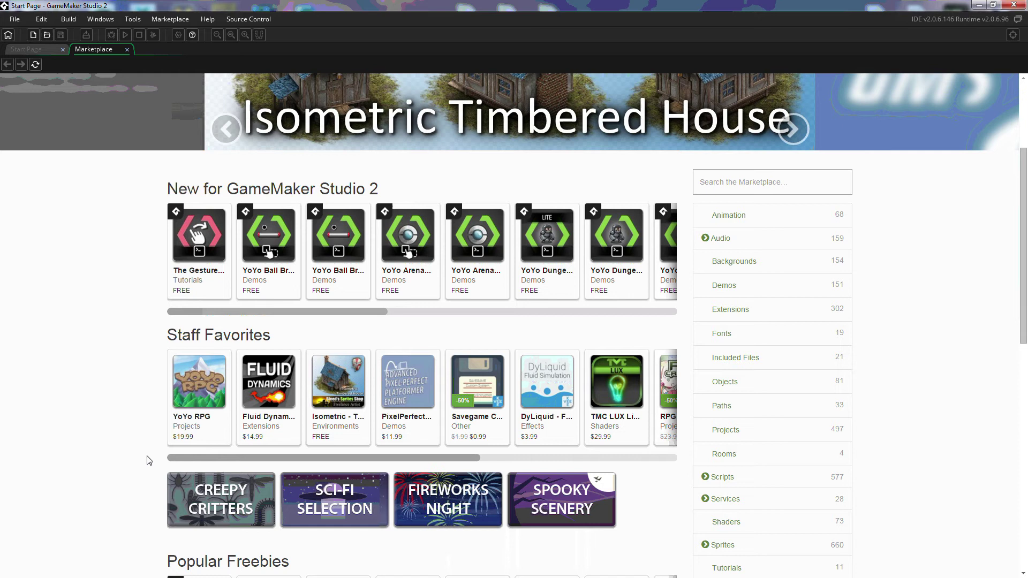
scroll(146, 459, down, 6)
scroll(747, 496, up, 3)
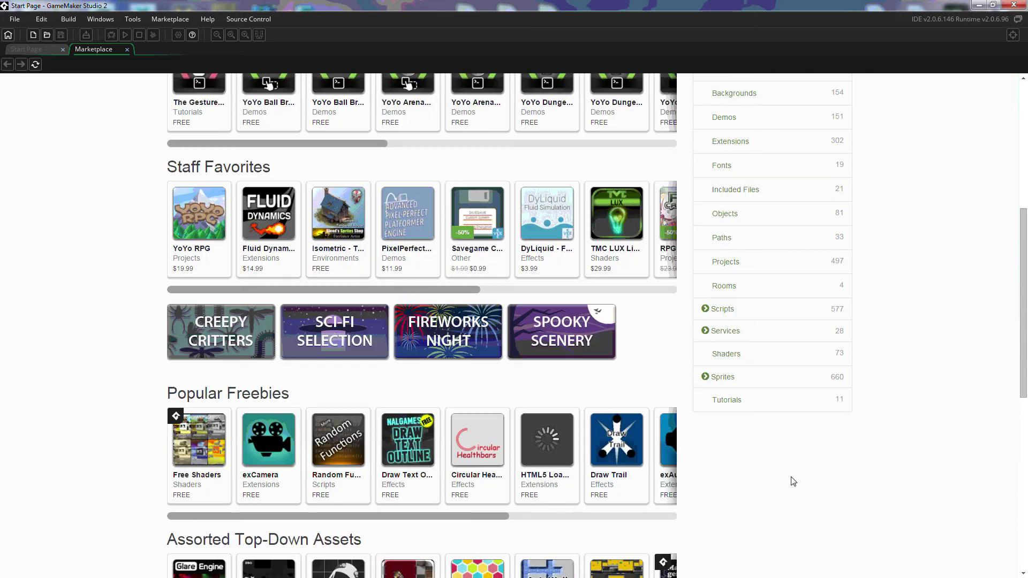
click(727, 399)
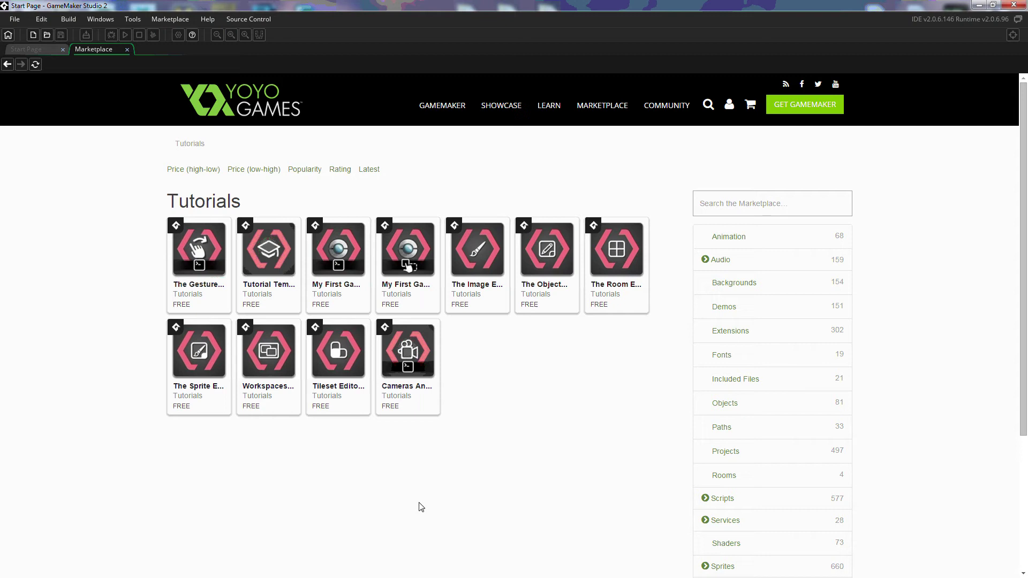
click(36, 50)
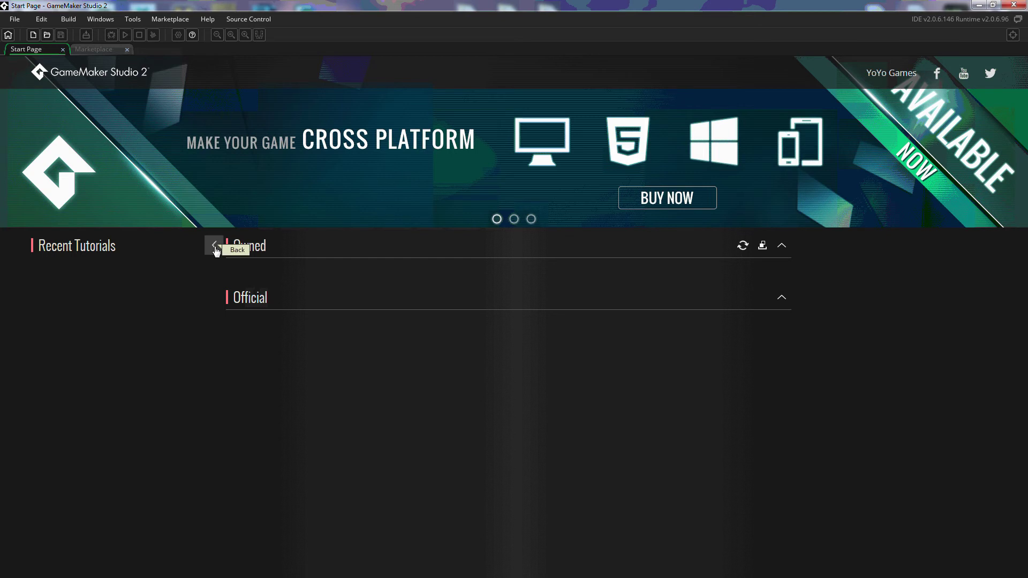
Preview the Demos view, return to the Getting Started tiles, and check Source Control options.
click(214, 246)
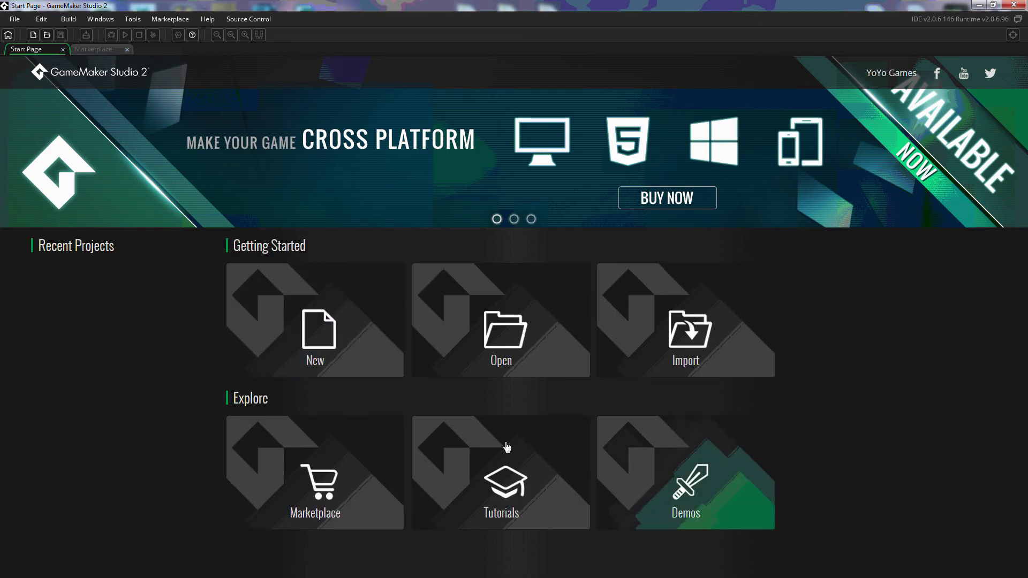
click(684, 480)
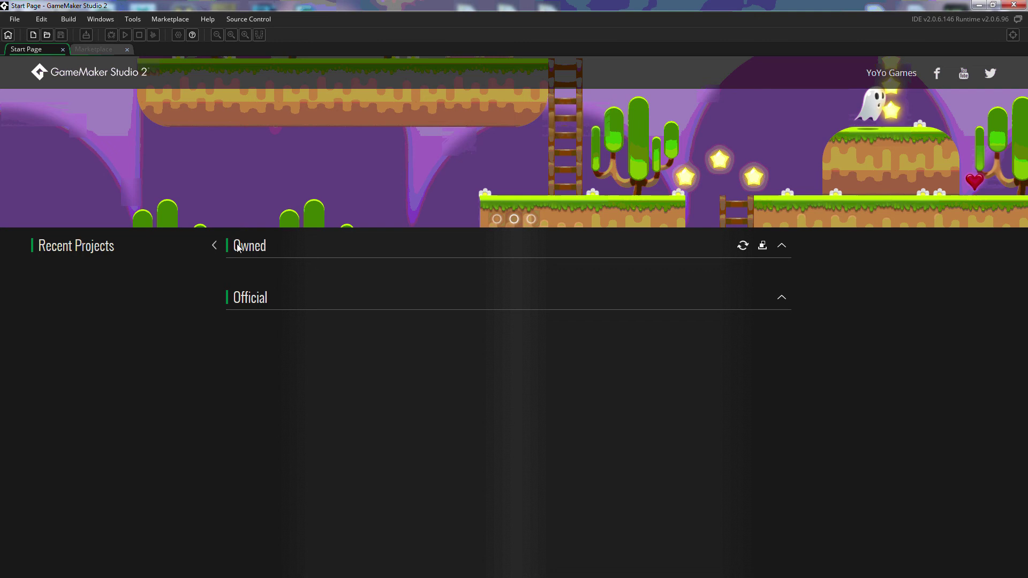
click(214, 247)
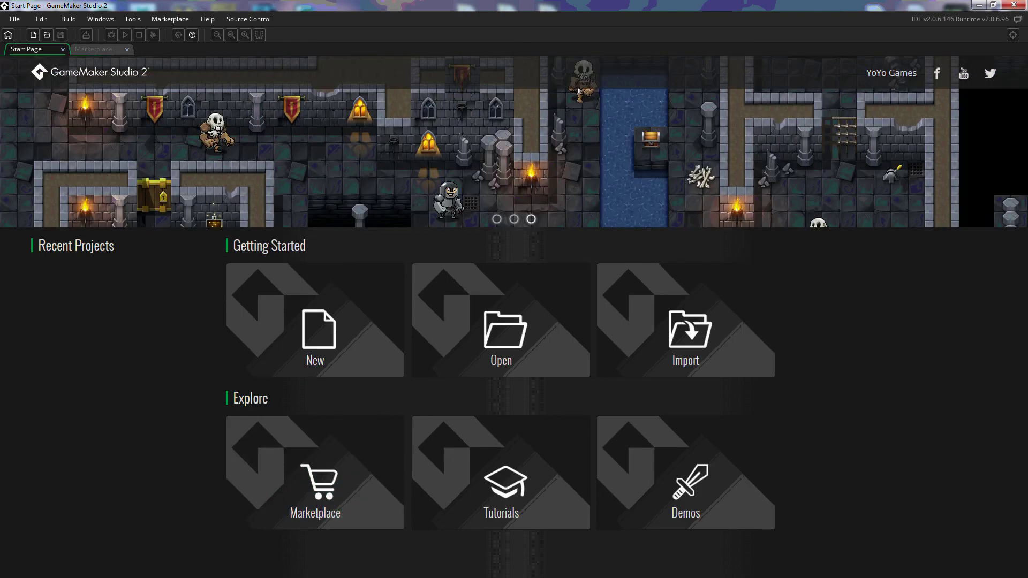
click(248, 19)
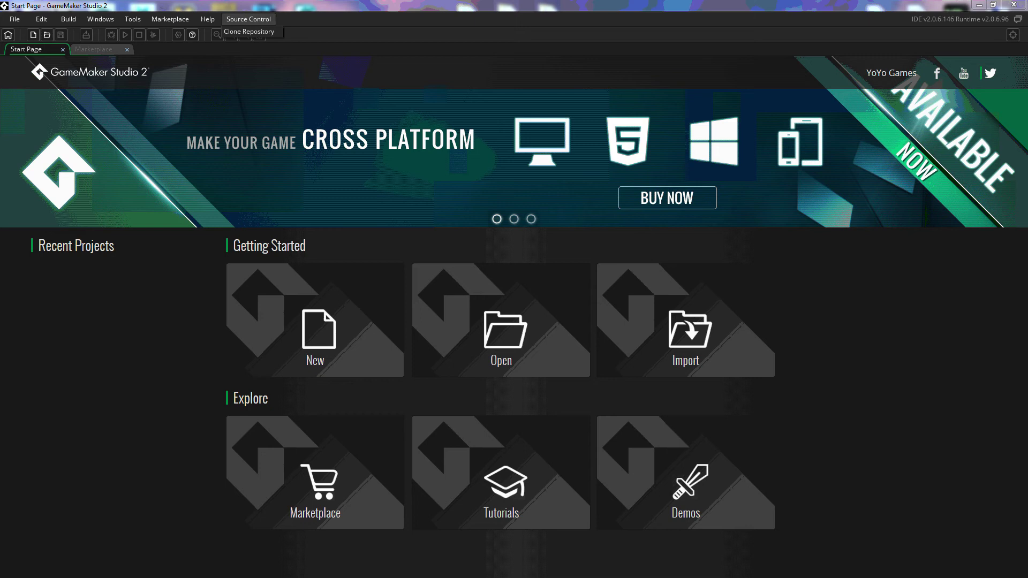
Open the IDE Preferences from the File menu, reposition it, and expand General Settings.
click(13, 20)
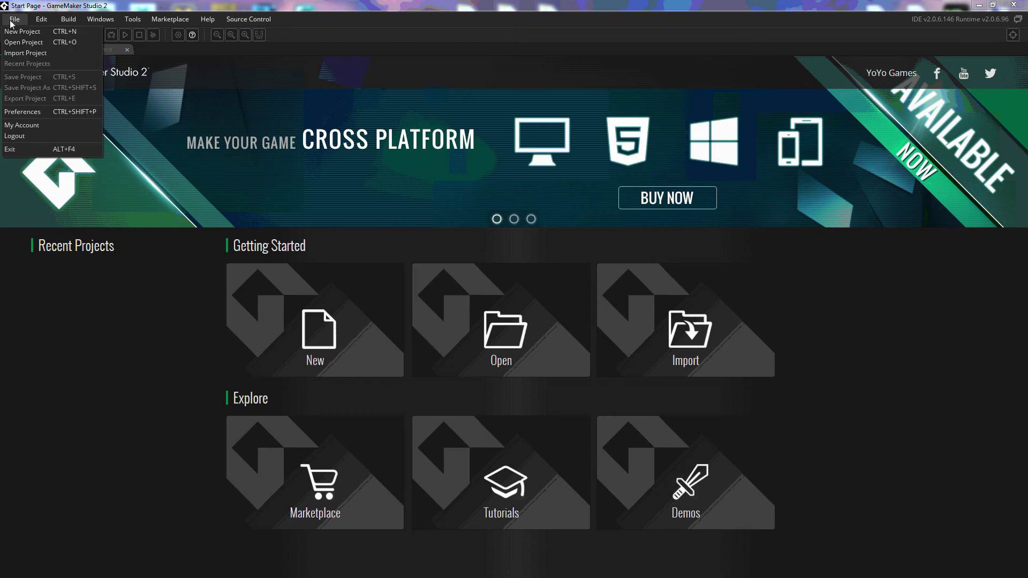
click(10, 113)
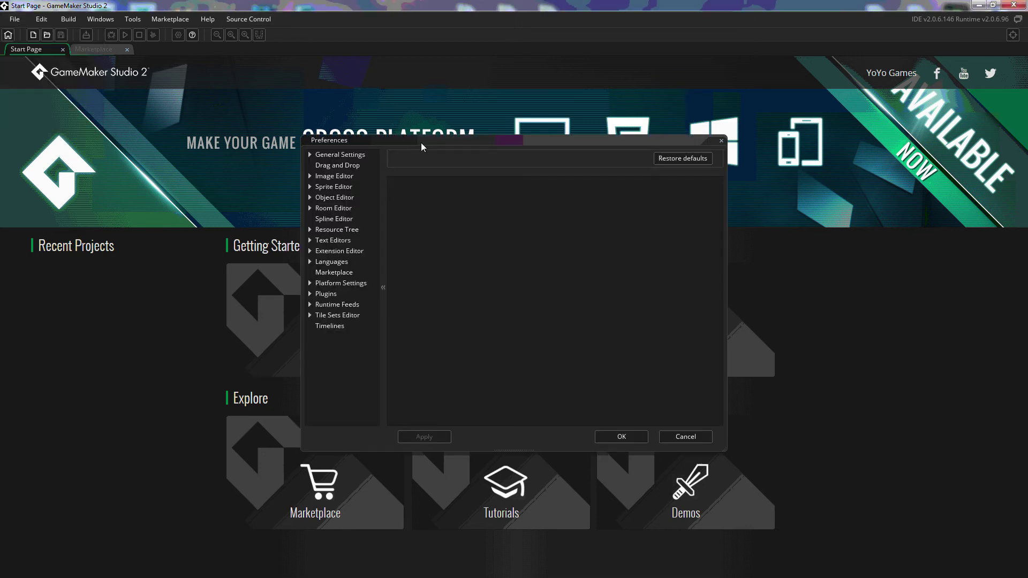
drag(421, 142, 462, 165)
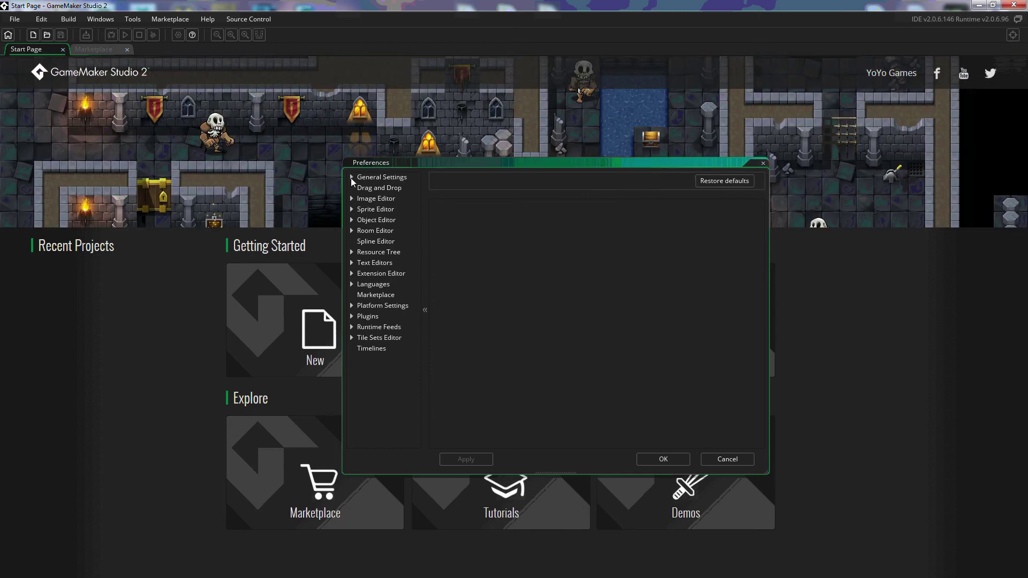
click(351, 177)
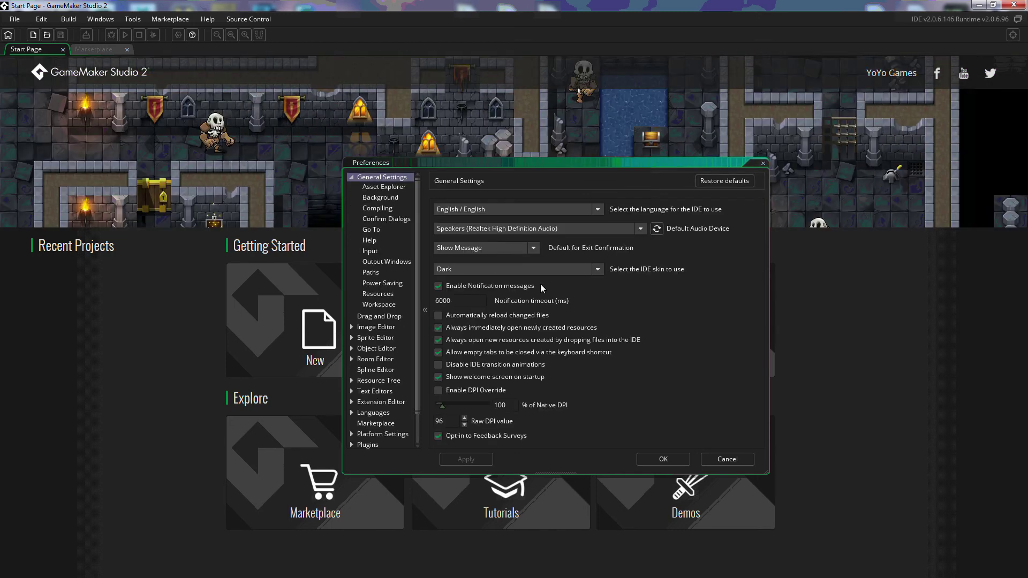
Browse Asset Explorer, Background, Compiling, Confirm Dialogs, Go To, then Help (port 51290).
click(375, 186)
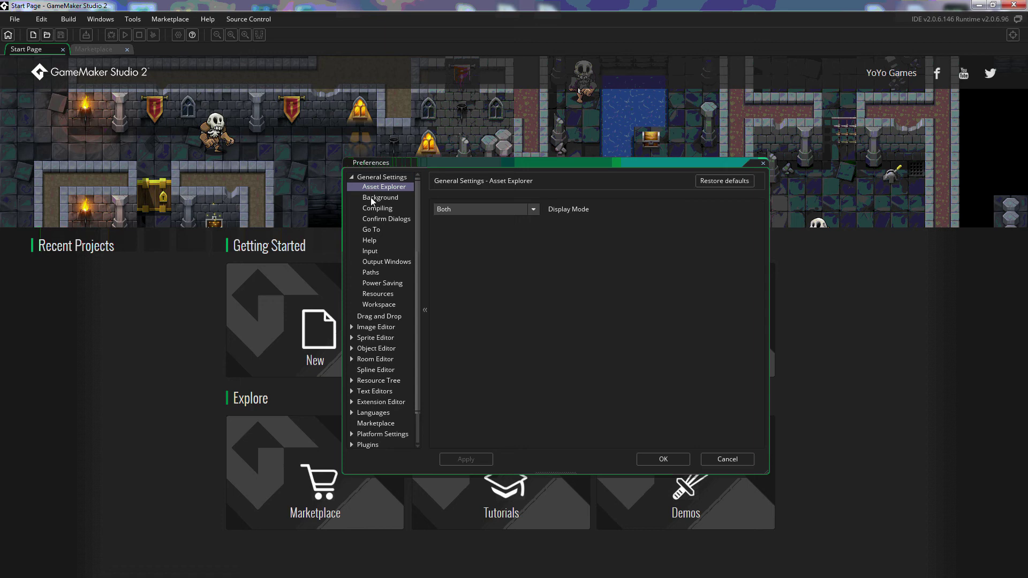
click(374, 197)
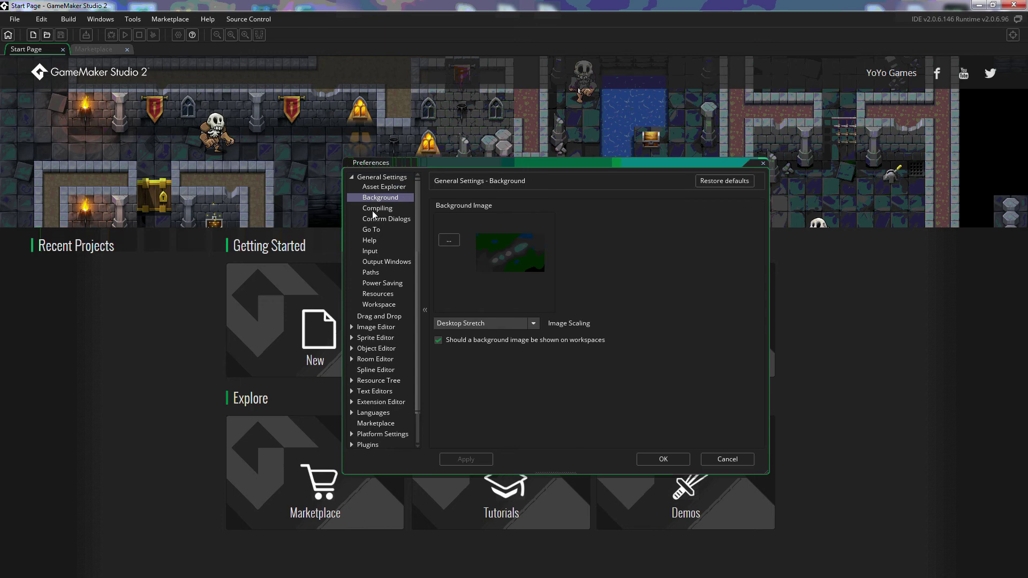
click(375, 212)
click(374, 222)
click(374, 230)
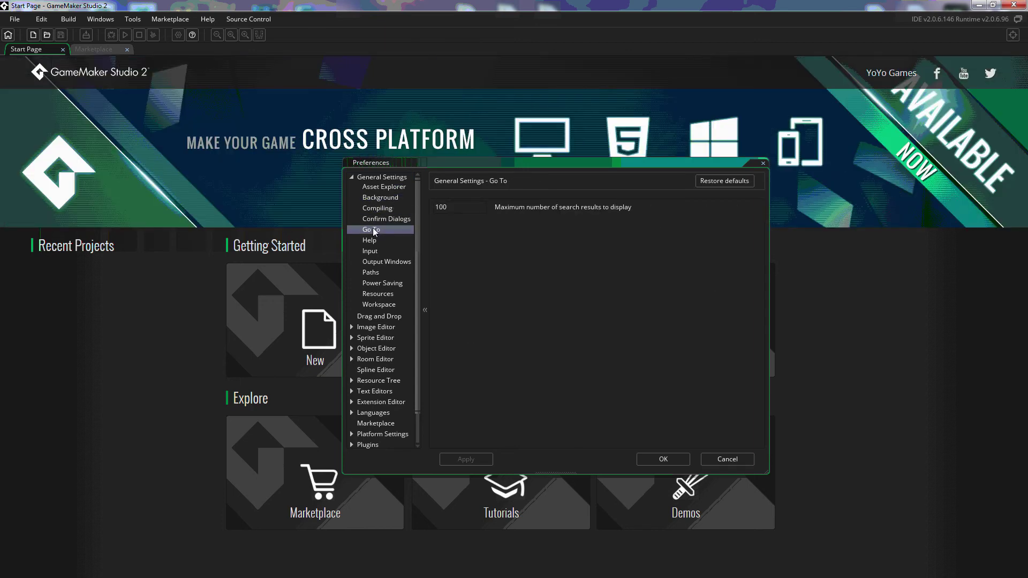
click(374, 242)
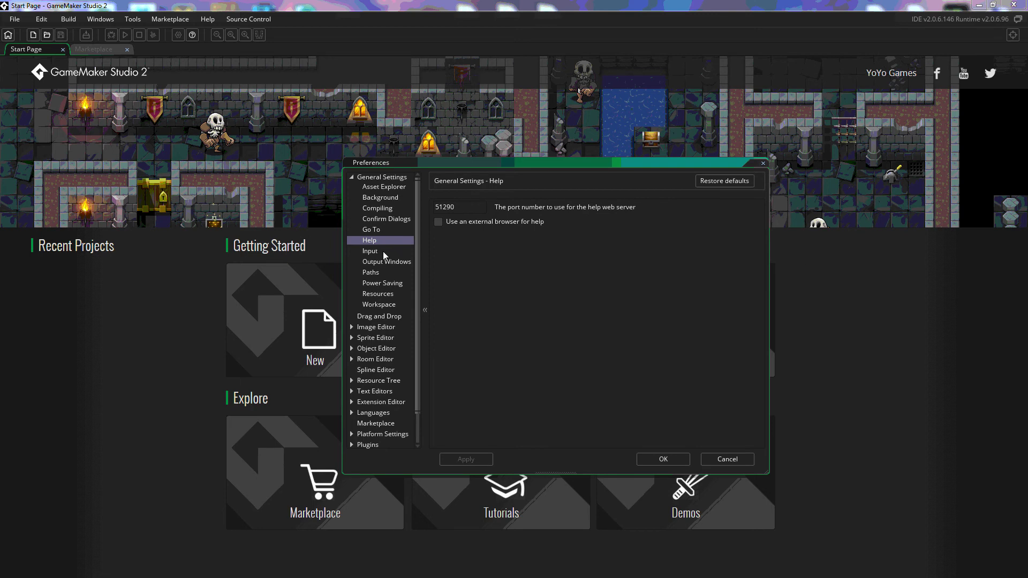
View the Paths settings: temp C:\GM2\local, asset cache C:\GM2\Roaming, projects C:\GM2.
click(369, 274)
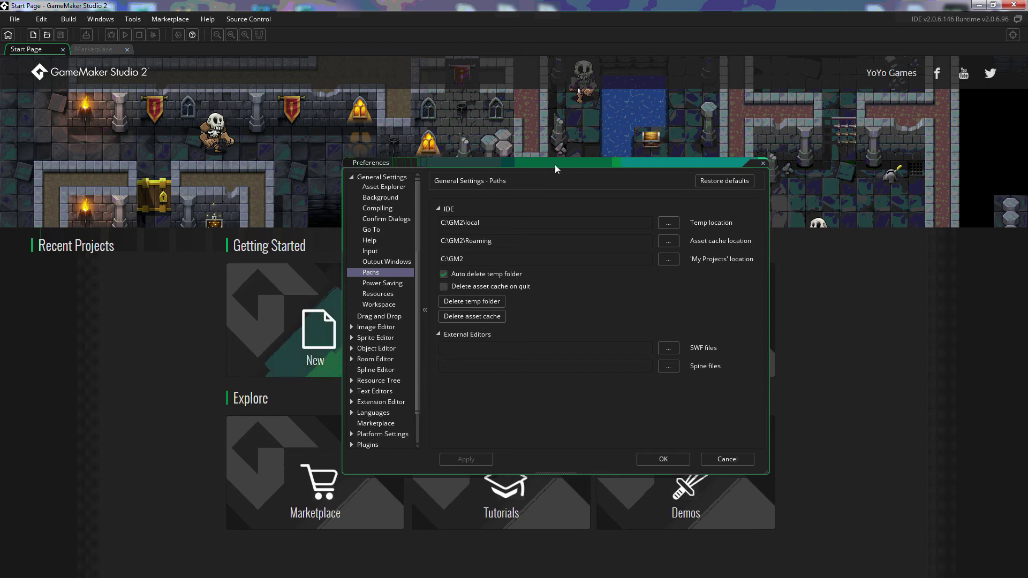
drag(555, 164, 545, 162)
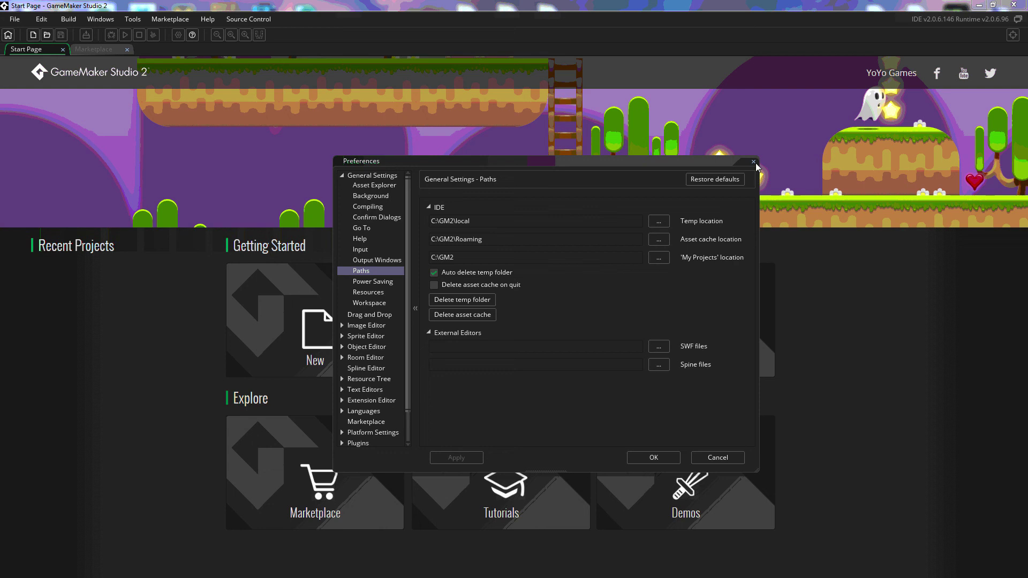
Close Preferences and open the GameMaker user manual from the Help menu.
key(Escape)
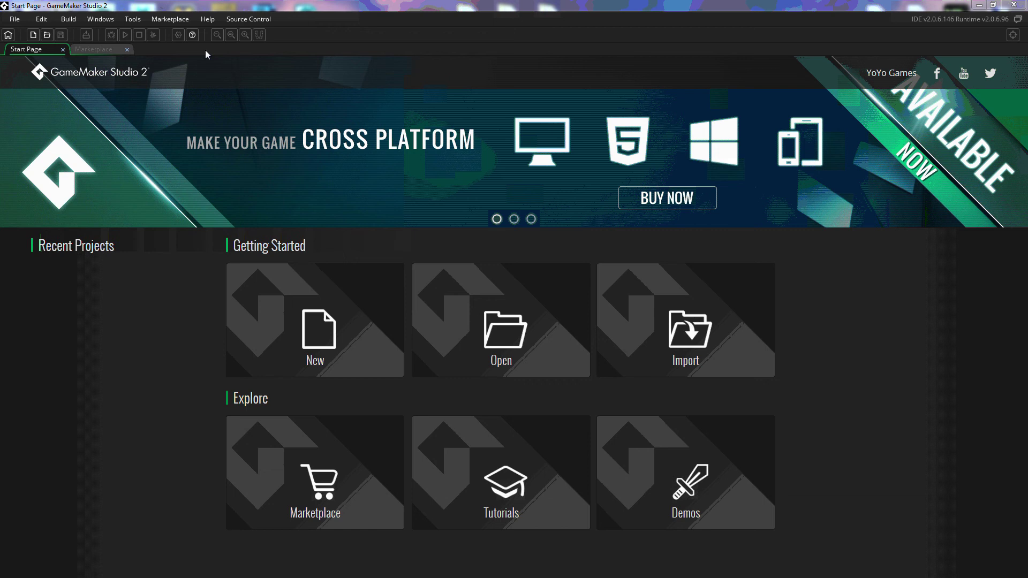
click(208, 18)
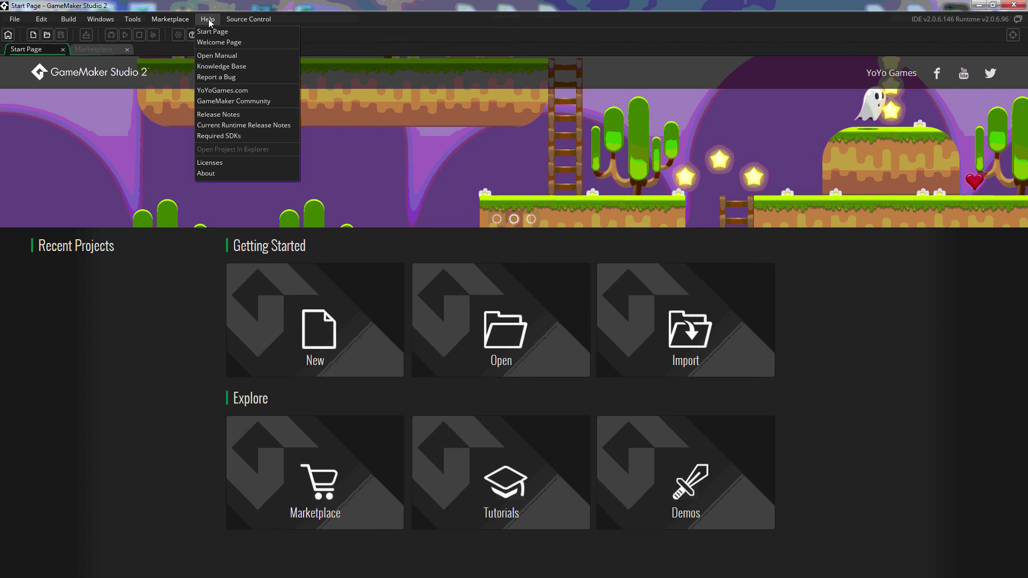
click(223, 57)
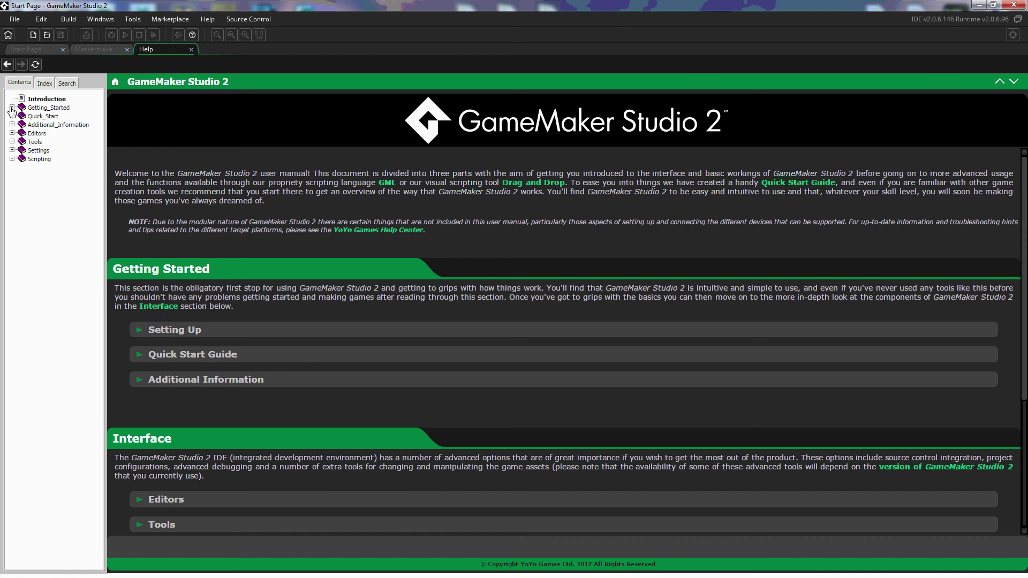
Read the Script Editor page under Getting_Started > Editors, then close the manual.
click(11, 107)
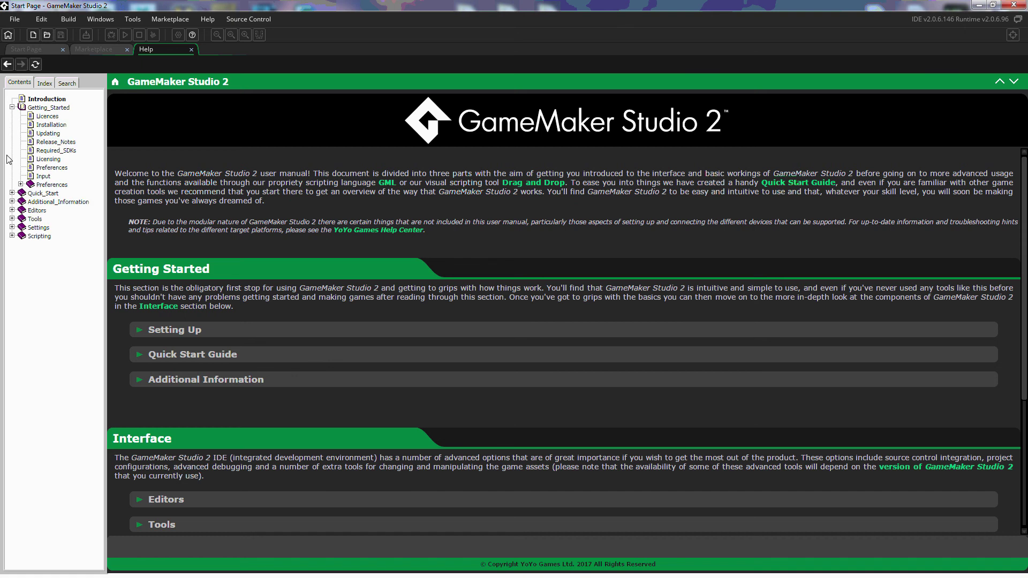
click(12, 210)
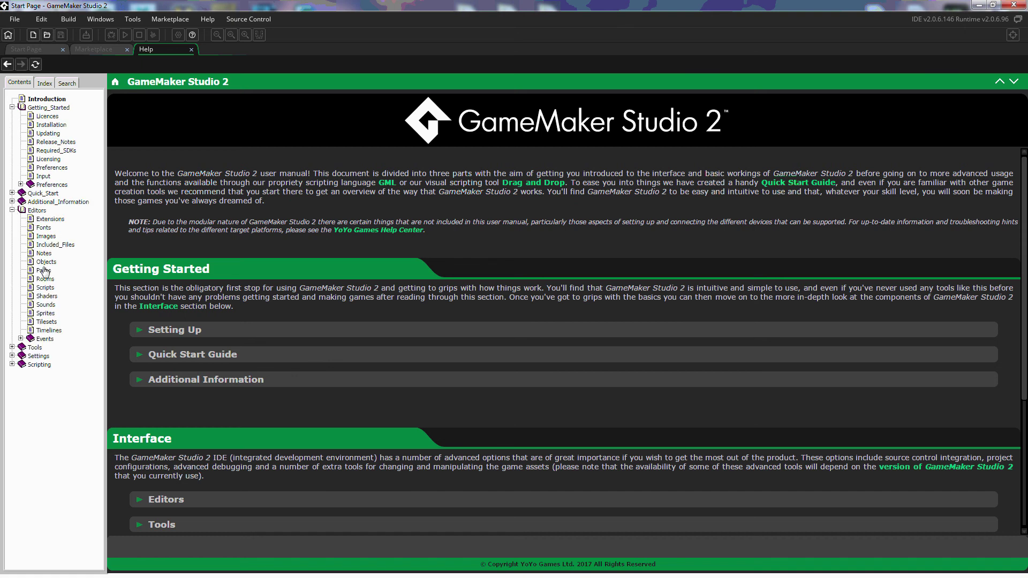
click(45, 287)
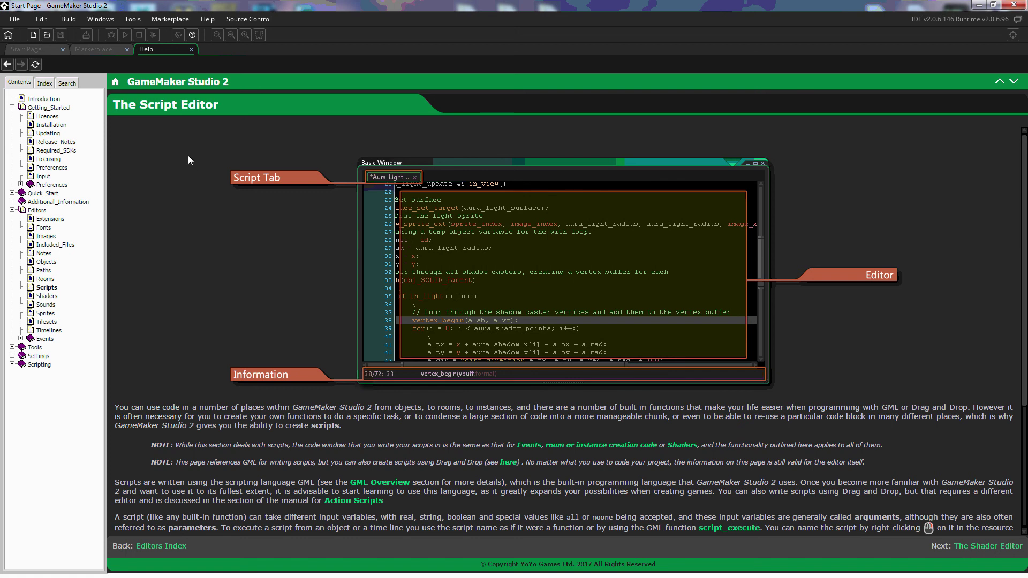
click(191, 49)
Close the Marketplace tab.
click(128, 49)
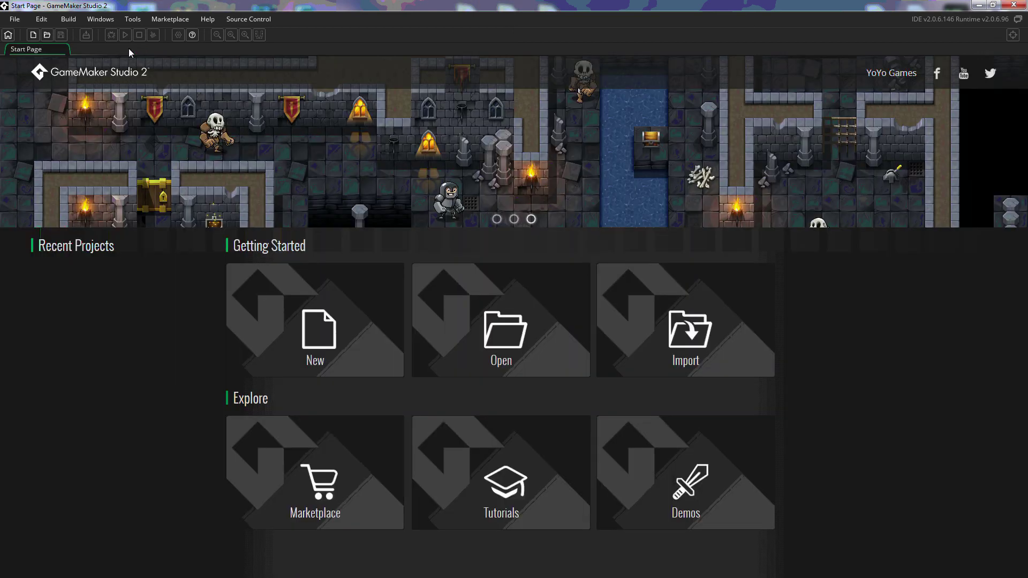